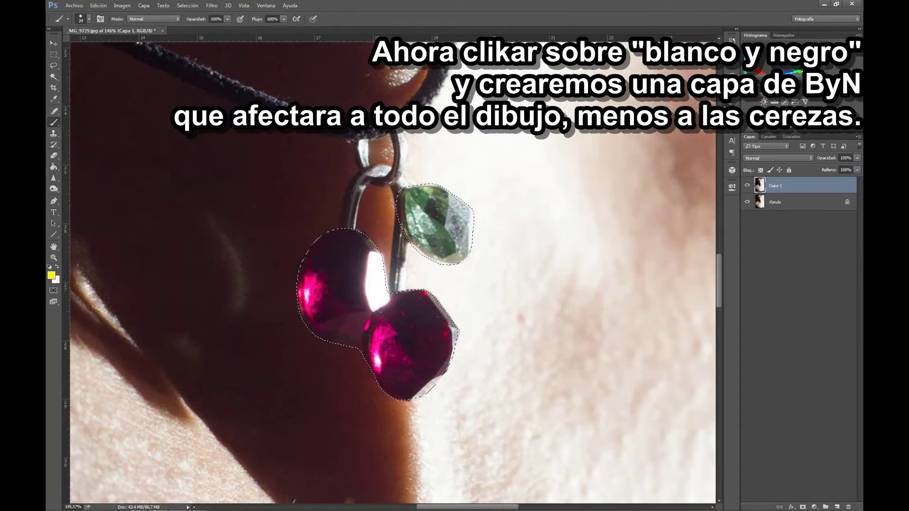
- Add a Black & White adjustment layer that leaves the selected cherries in color
left_click(784, 112)
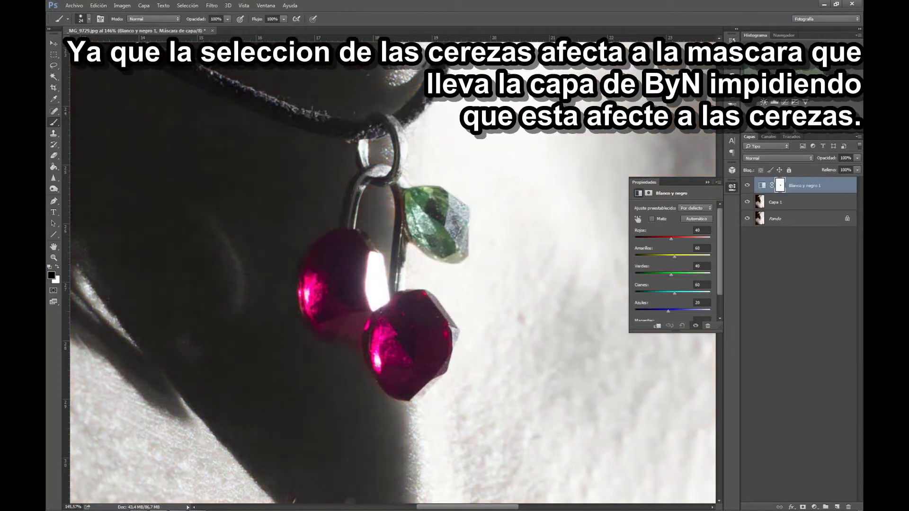
scroll(480, 242, "down", 5)
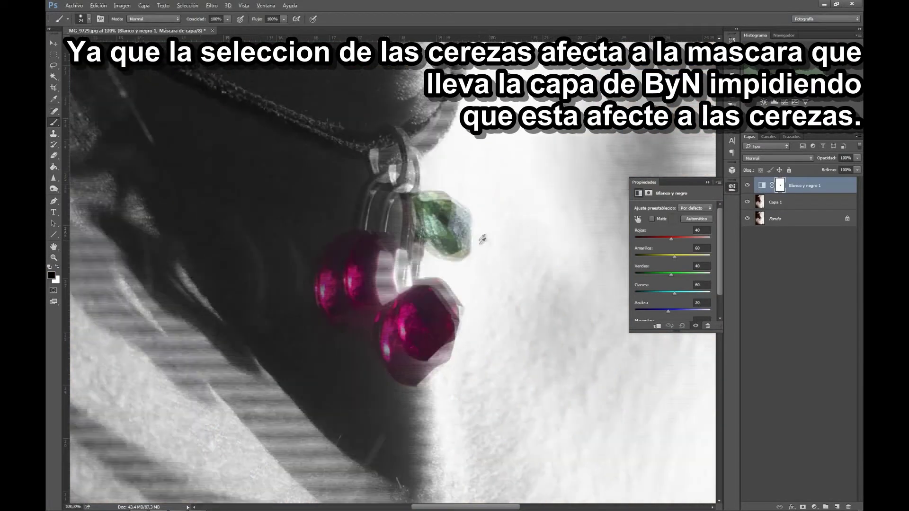
scroll(485, 251, "down", 3)
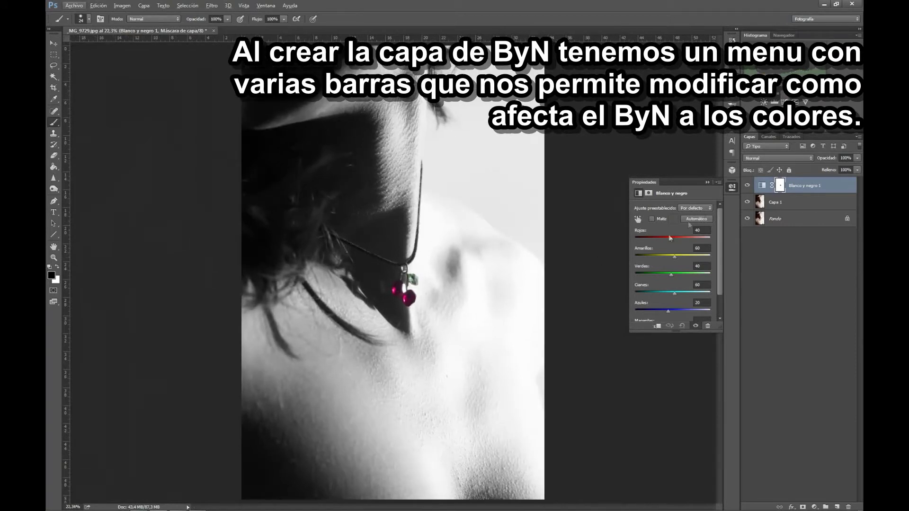
- Tune the Black & White sliders: darken Reds, adjust Yellows, and lower Cyans
left_click_drag(669, 239, 657, 237)
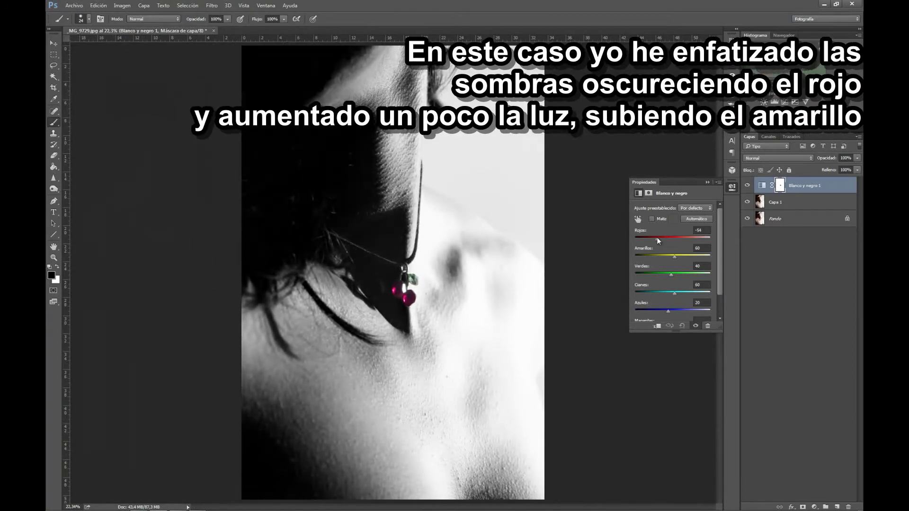
left_click_drag(684, 256, 686, 255)
left_click_drag(717, 287, 654, 287)
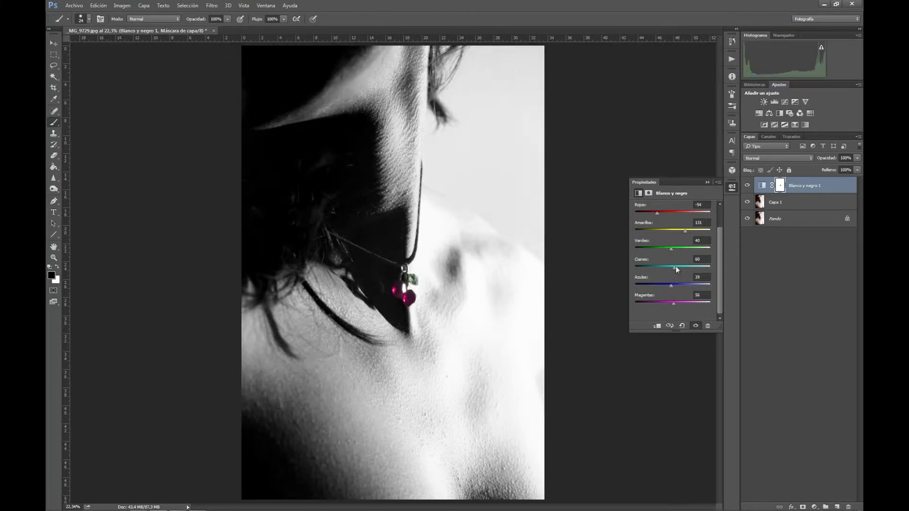
left_click_drag(674, 268, 661, 268)
left_click_drag(656, 216, 650, 215)
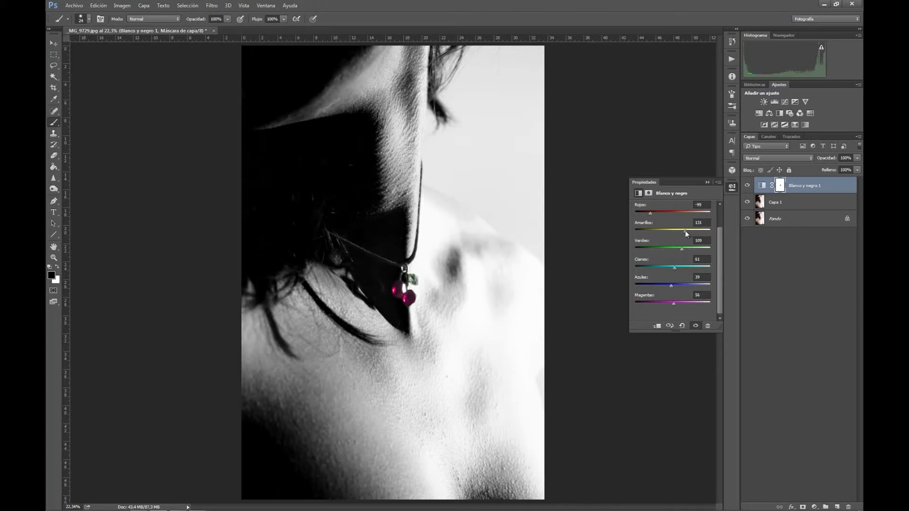
left_click_drag(685, 231, 678, 231)
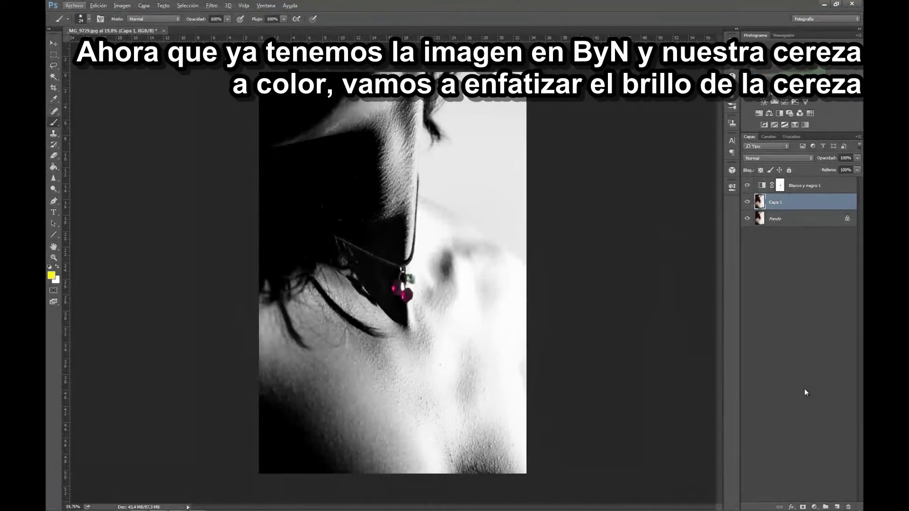
- Duplicate Capa 1 and apply Máscara de enfoque at 100% amount, 3.0 px radius, threshold 0
key("ctrl+j")
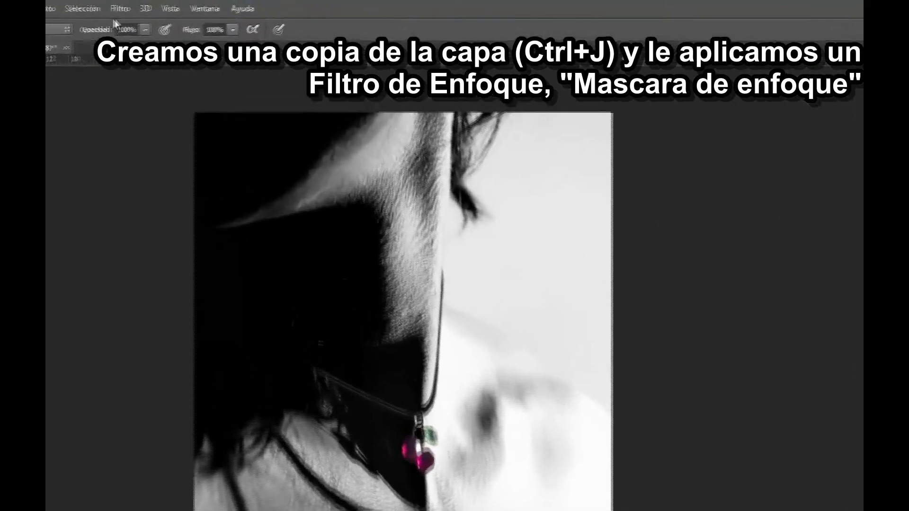
left_click(126, 8)
mouse_move(102, 217)
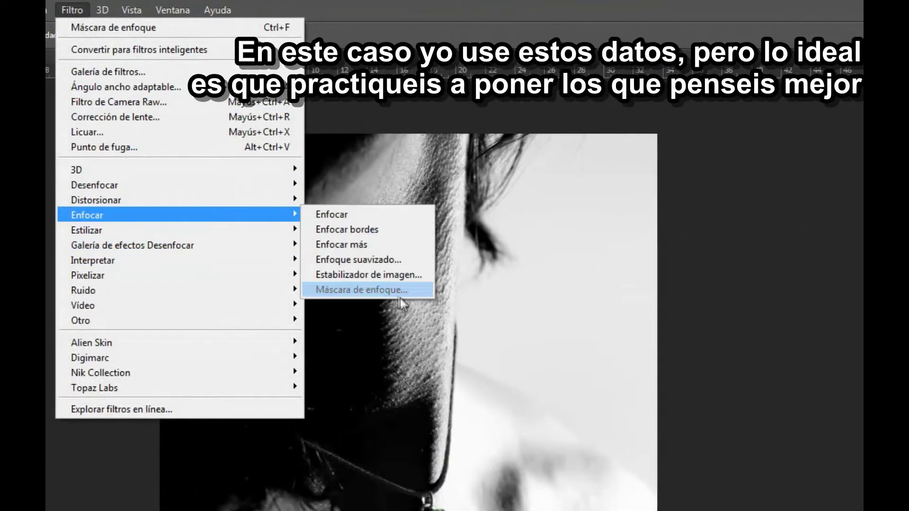
left_click(400, 296)
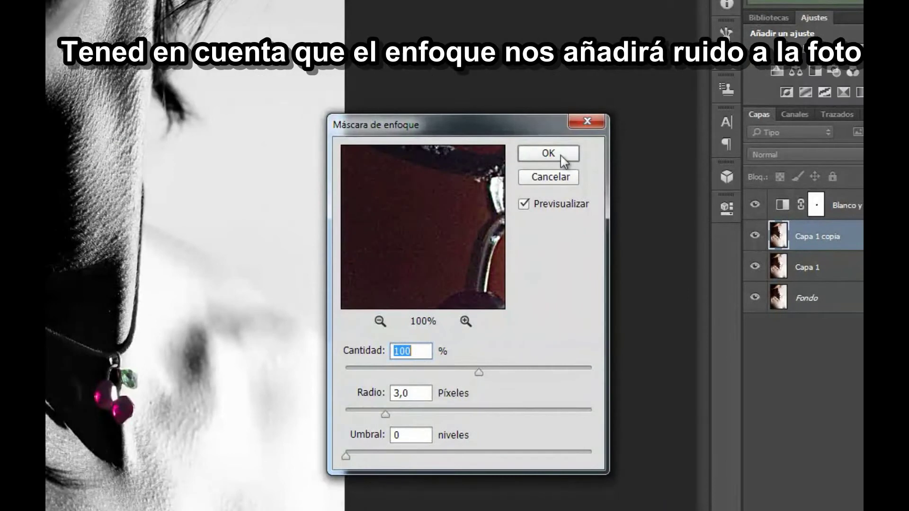
left_click(561, 154)
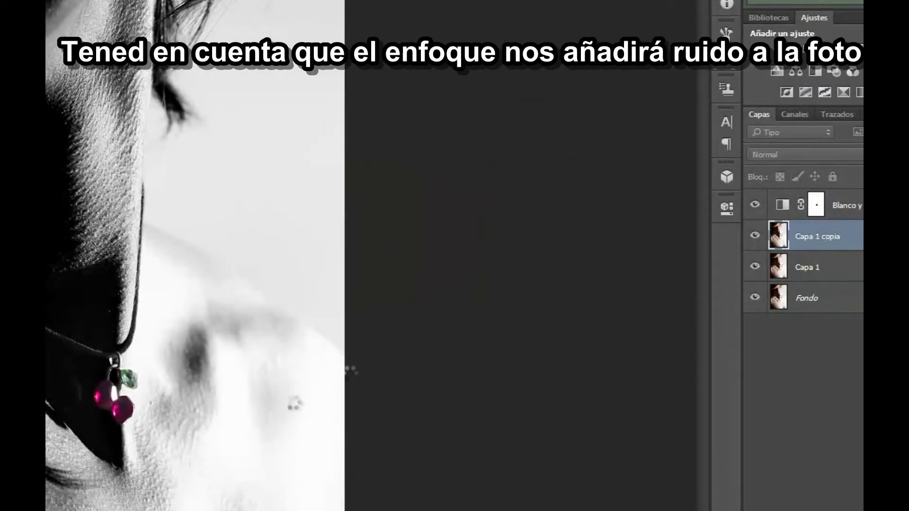
left_click_drag(818, 212, 819, 213)
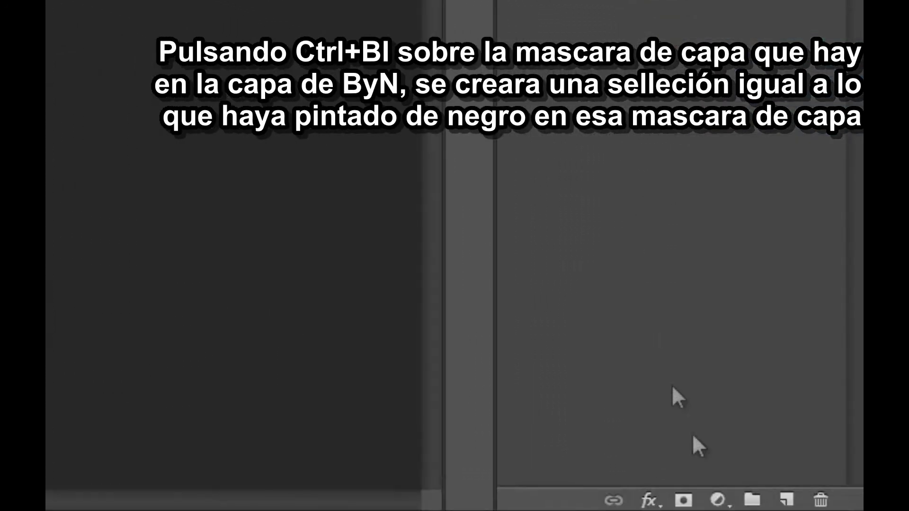
- Add an inverted layer mask to Capa 1 copia, toggling its visibility to compare
left_click(684, 501)
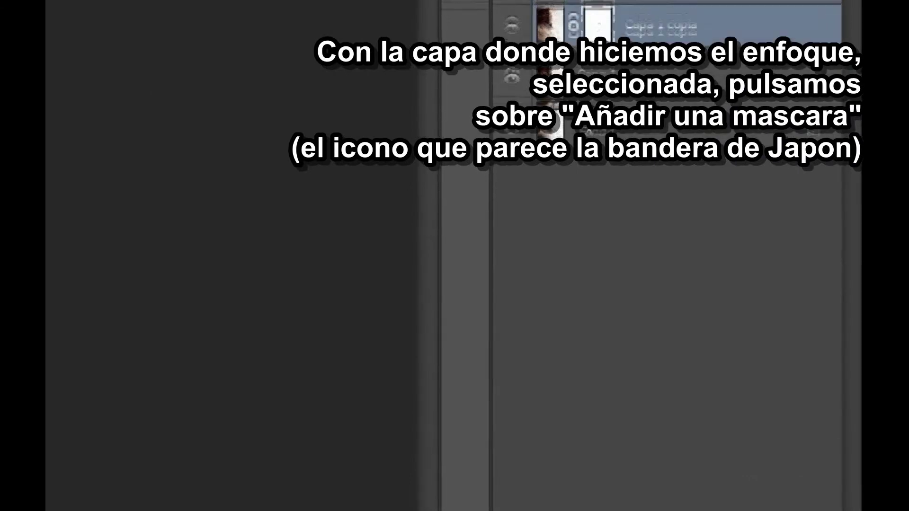
left_click(512, 214)
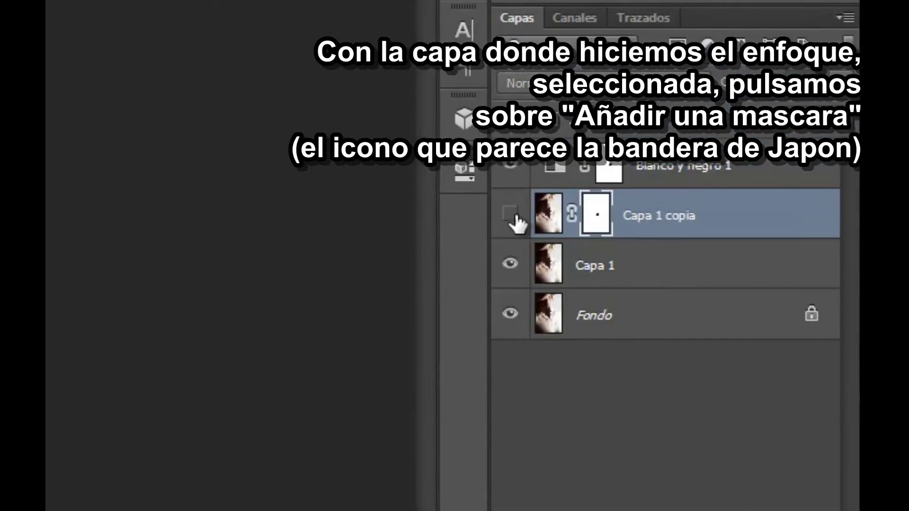
left_click(512, 216)
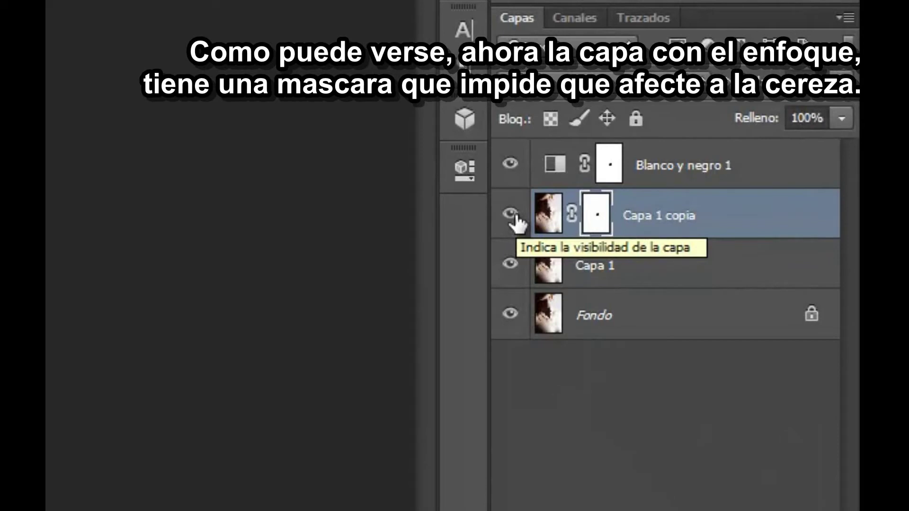
left_click(513, 215)
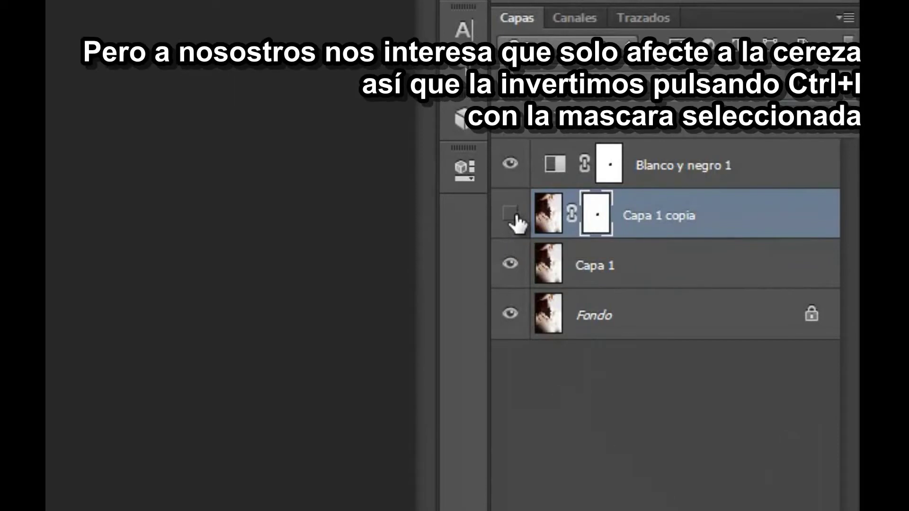
left_click(512, 216)
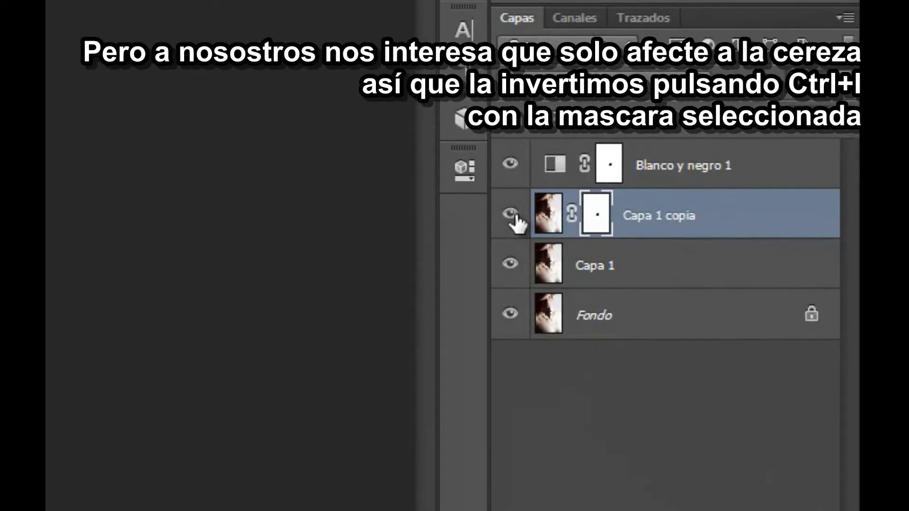
key("ctrl+i")
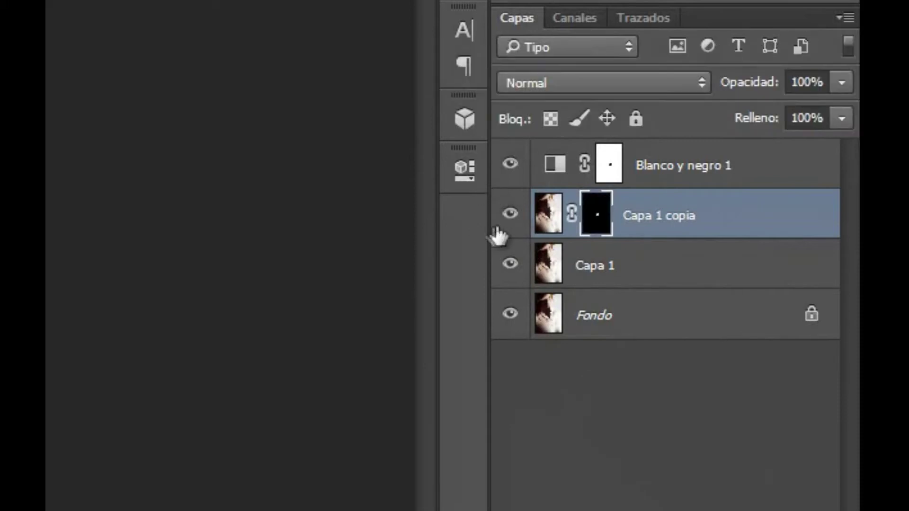
left_click(510, 215)
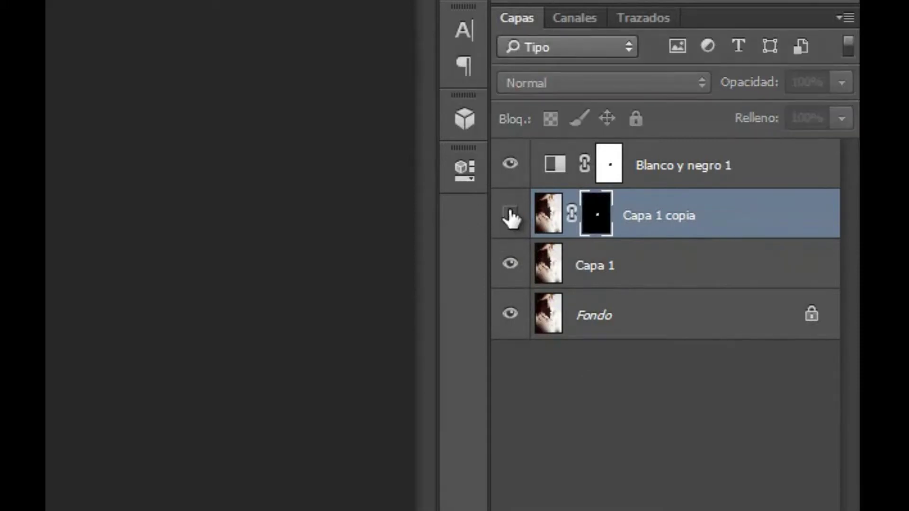
left_click(510, 215)
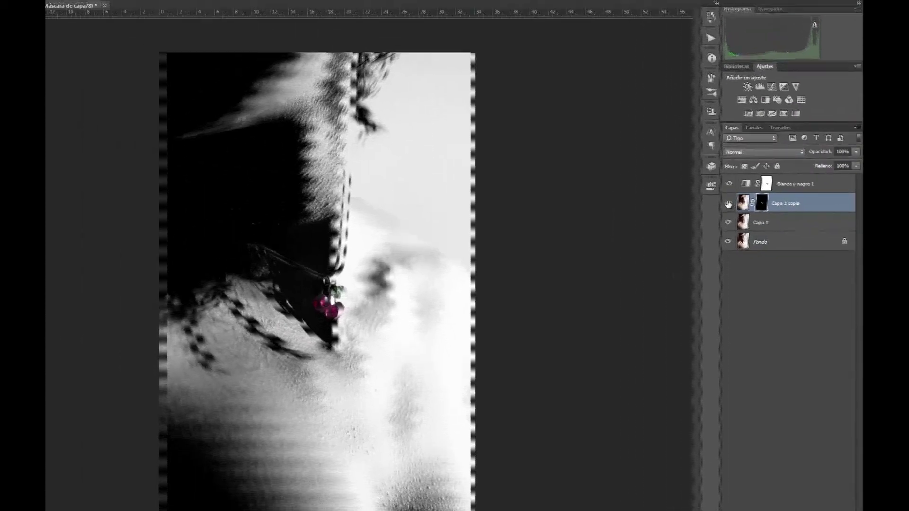
- Toggle the sharpened copy's visibility to check the cherries
scroll(403, 296, "up", 6)
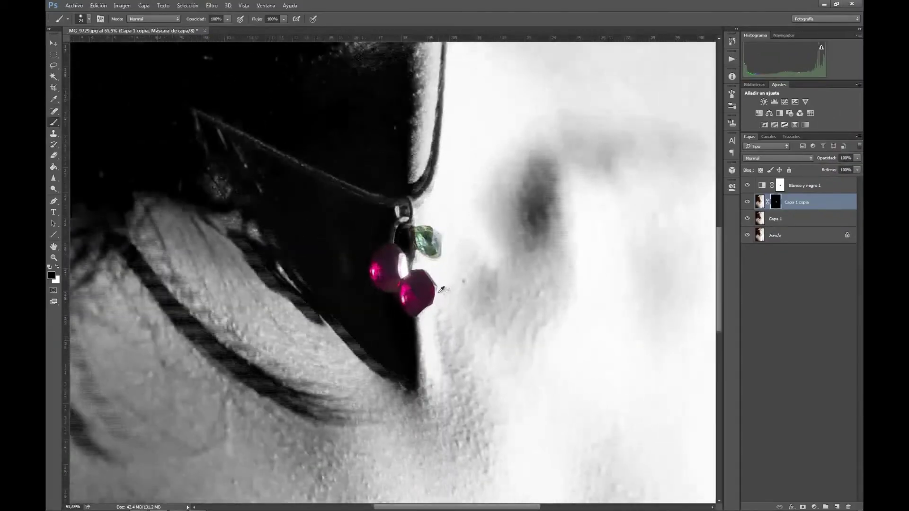
scroll(423, 280, "up", 3)
left_click(748, 203)
left_click(748, 203)
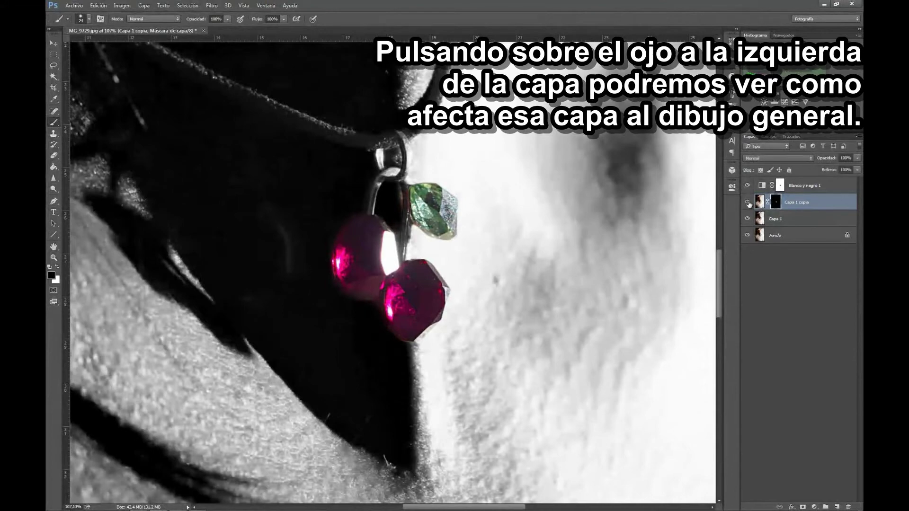
- Dodge the cherry highlights using Sobreexponer at Iluminaciones, 25% exposure
key("o")
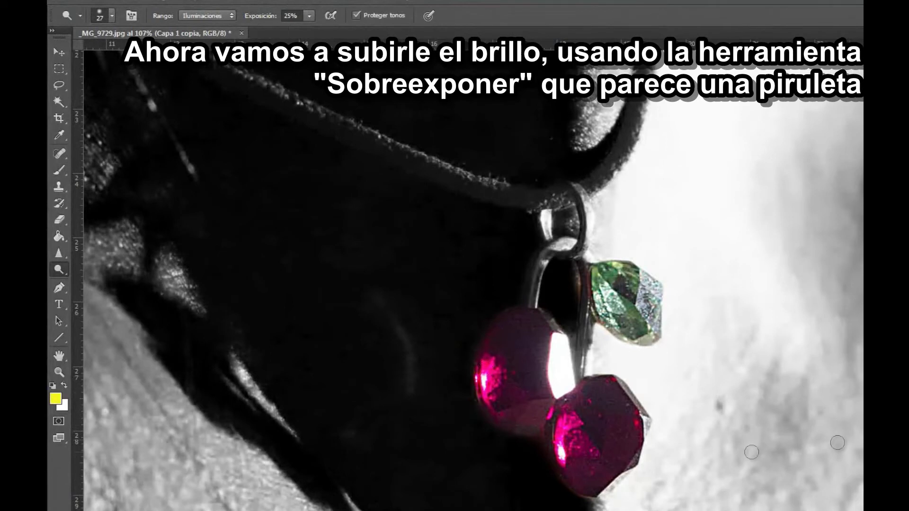
mouse_move(490, 404)
left_mouse_down()
mouse_move(489, 358)
mouse_move(520, 362)
mouse_move(528, 458)
mouse_move(563, 458)
left_mouse_up()
mouse_move(569, 422)
left_mouse_down()
mouse_move(568, 443)
mouse_move(598, 458)
mouse_move(622, 455)
mouse_move(639, 430)
mouse_move(643, 440)
mouse_move(633, 391)
mouse_move(611, 385)
mouse_move(601, 288)
mouse_move(611, 317)
mouse_move(614, 307)
mouse_move(604, 272)
mouse_move(658, 313)
mouse_move(637, 307)
mouse_move(648, 279)
mouse_move(655, 344)
left_mouse_up()
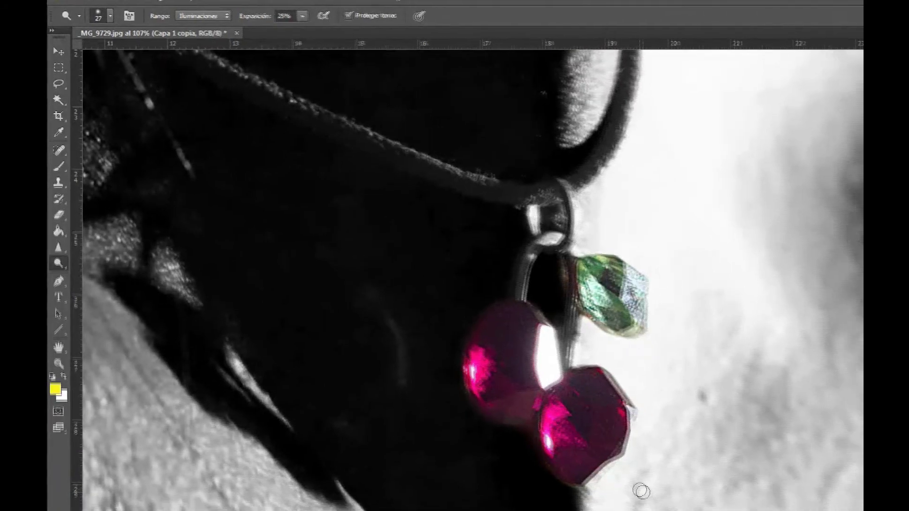
scroll(647, 496, "down", 10)
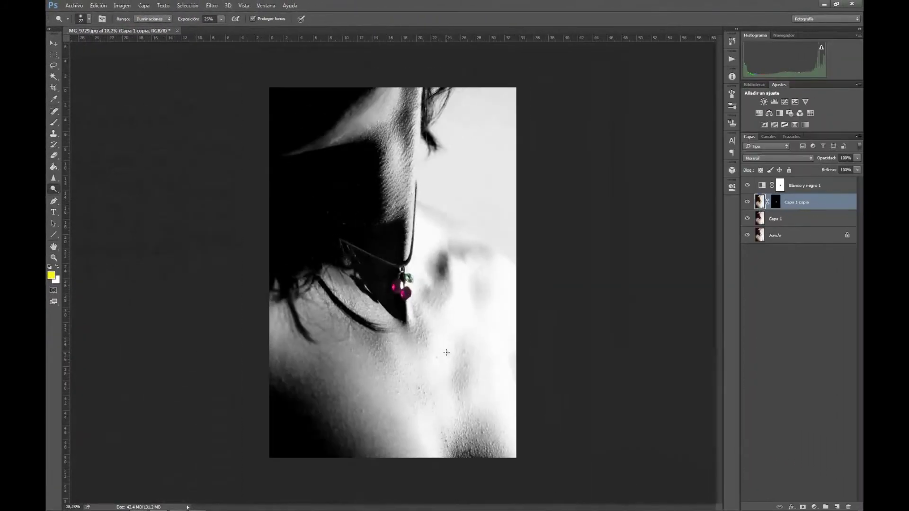
scroll(446, 352, "up", 1)
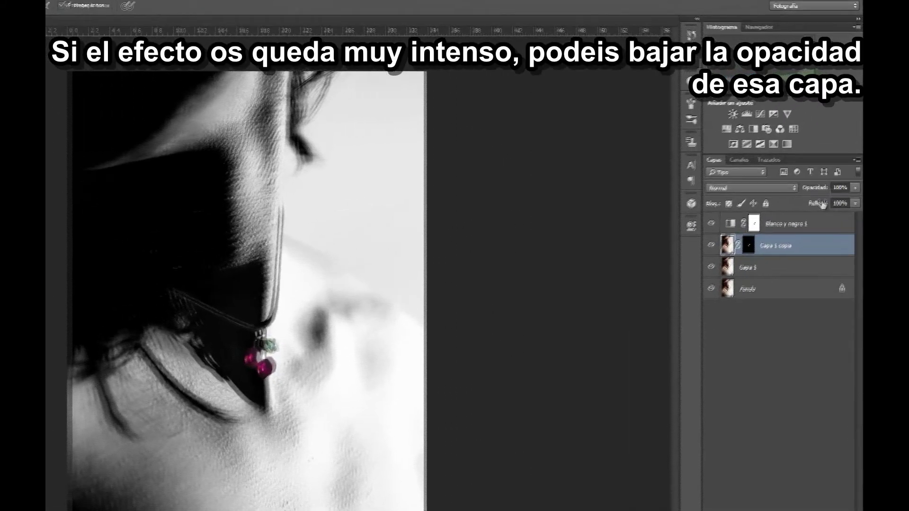
- Set Capa 1 copia to 77% opacity and check the Sobreexponer color blend mode
left_click(857, 159)
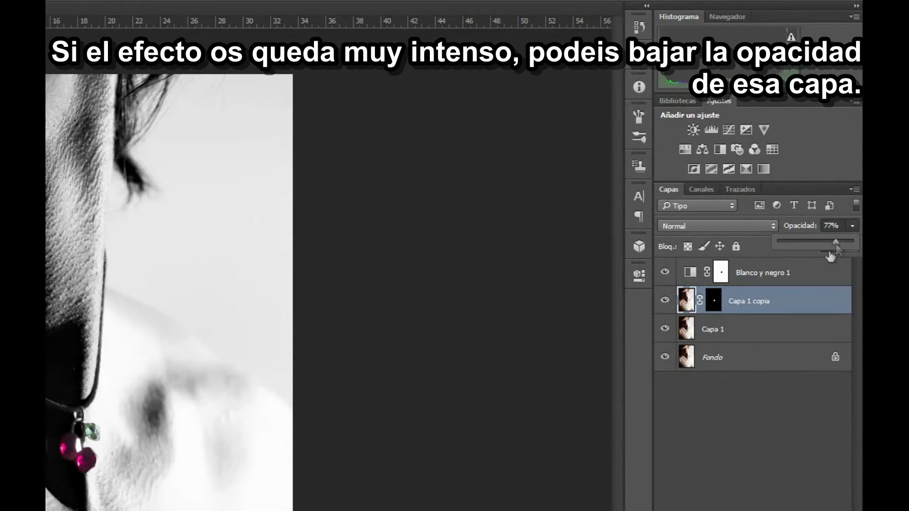
left_click(852, 225)
left_click(742, 225)
left_click(742, 224)
- Compare Capa 1 copia on and off, then select the Blanco y negro 1 layer
scroll(742, 224, "down", 1)
scroll(742, 224, "down", 4)
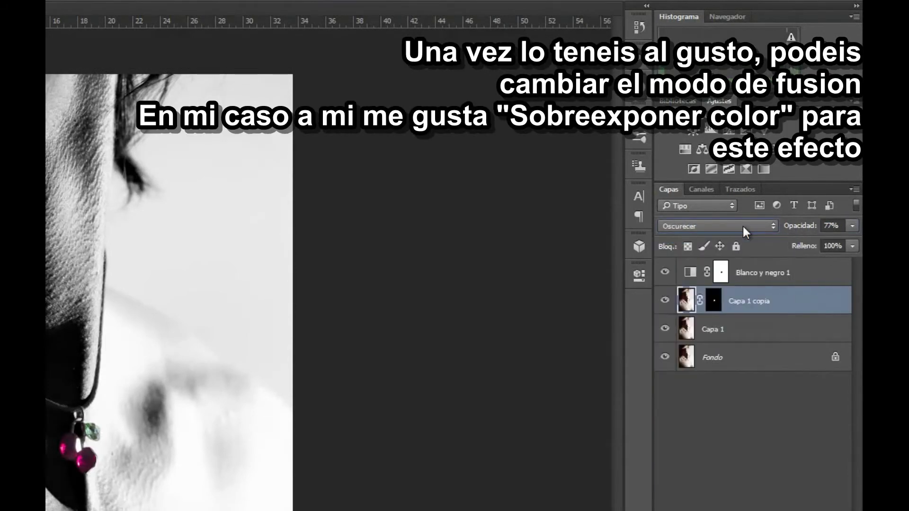
scroll(743, 224, "down", 4)
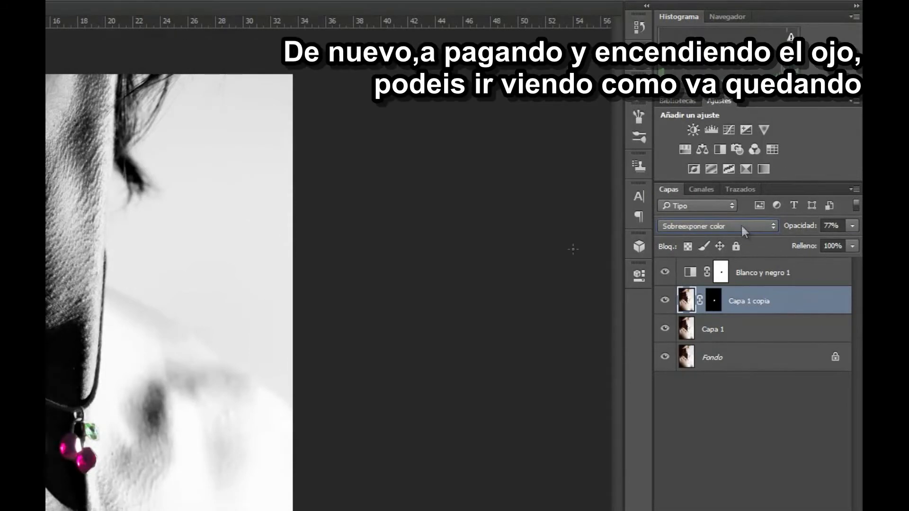
left_click(665, 301)
left_click(665, 301)
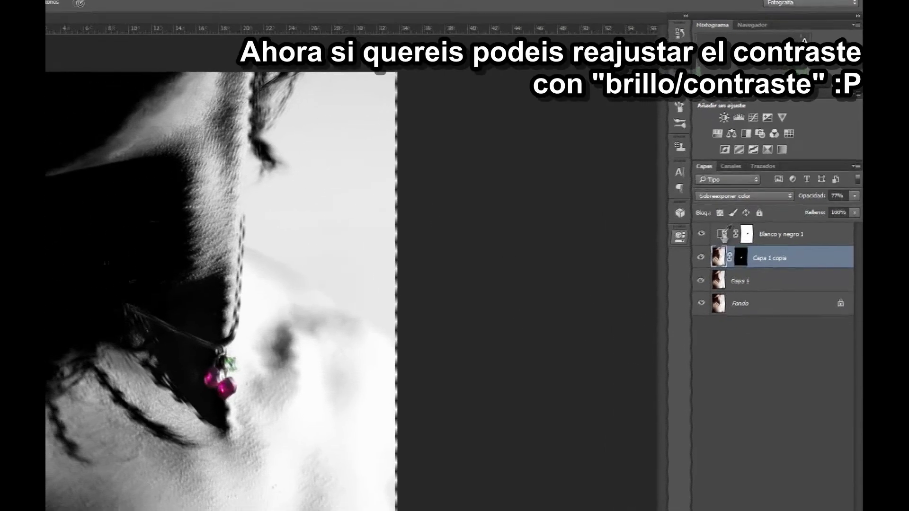
left_click(763, 272)
- Add a Brillo/contraste layer with higher contrast, placed under Blanco y negro 1
left_click(741, 110)
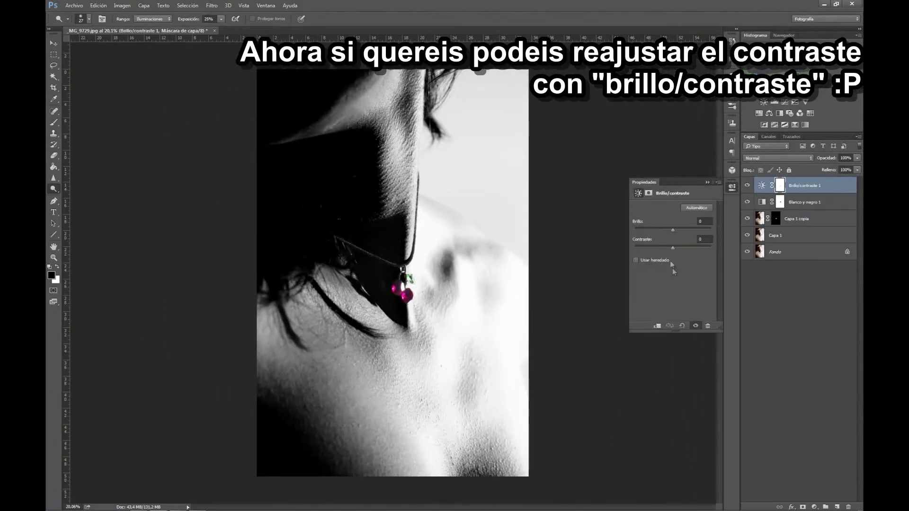
left_click_drag(672, 250, 685, 248)
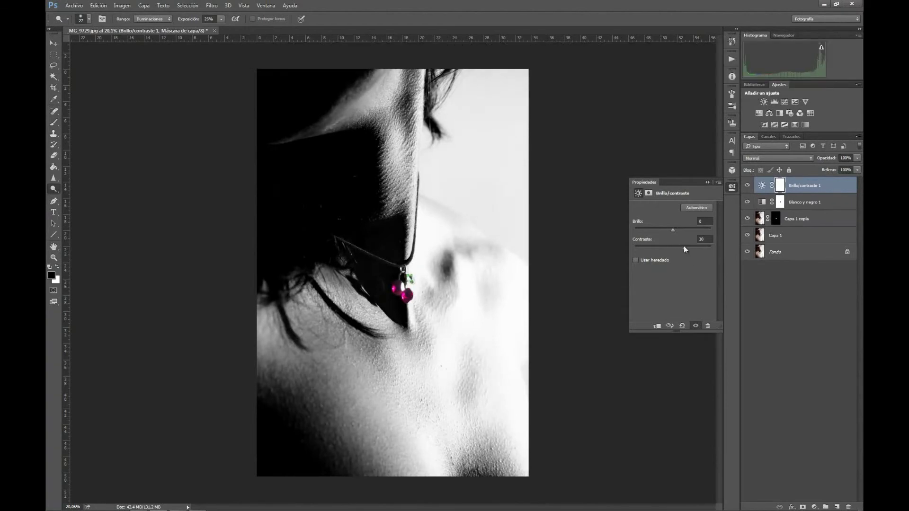
left_click_drag(762, 185, 762, 210)
left_click(748, 203)
left_click(748, 202)
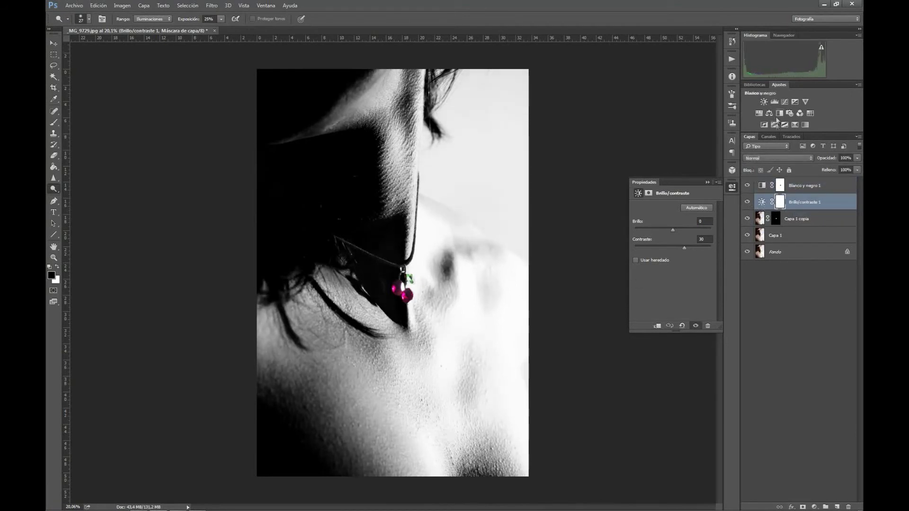
- Add a Niveles layer with the black input slider moved right to deepen shadows
left_click(774, 102)
left_click_drag(646, 267, 674, 265)
left_click(748, 202)
left_click(747, 202)
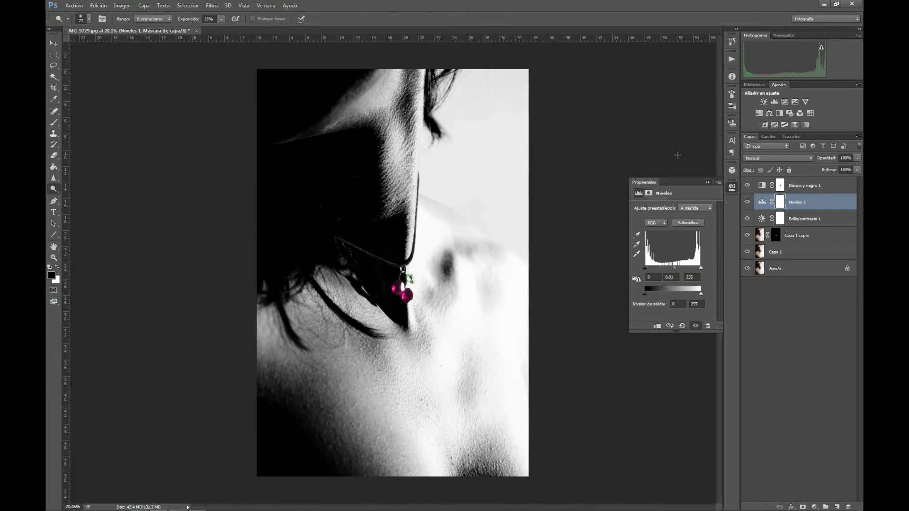
left_click(732, 188)
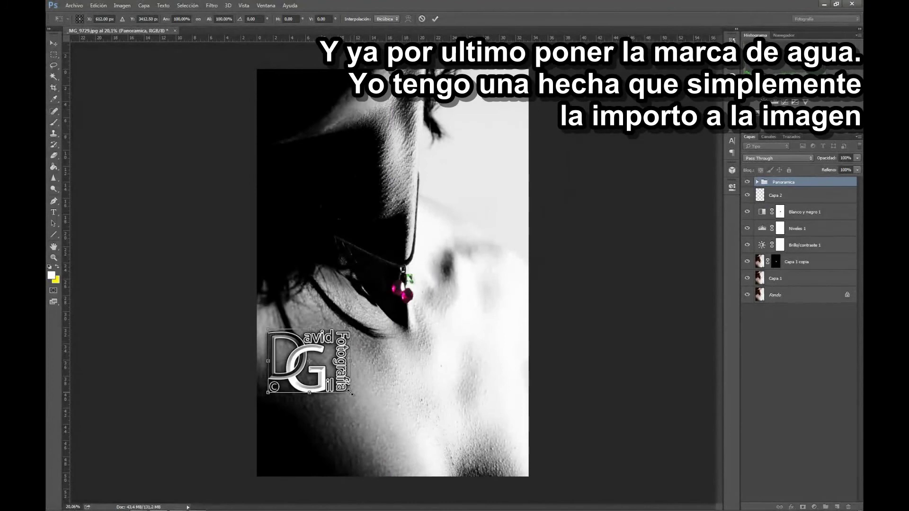
- Shrink the watermark to about 47% and type 'Modelo:' with the model's name beside it
left_click_drag(351, 392, 308, 360)
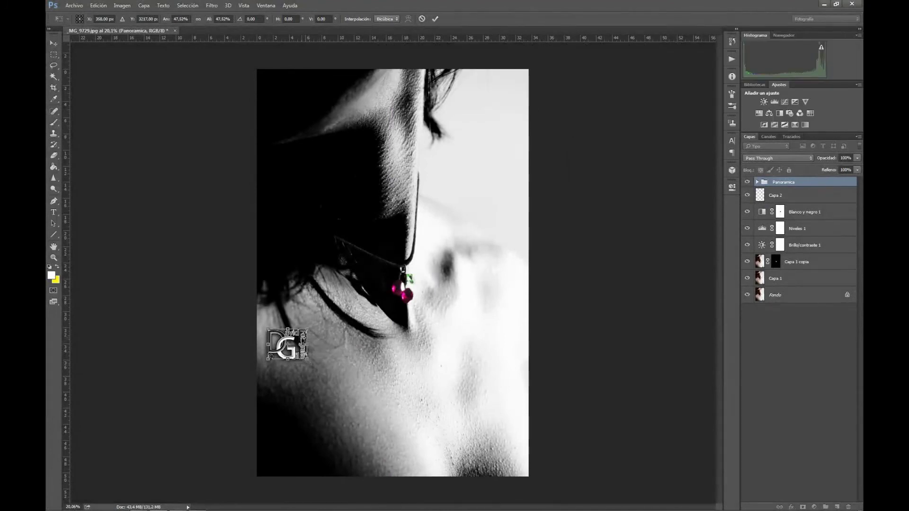
key("Return")
left_click(53, 212)
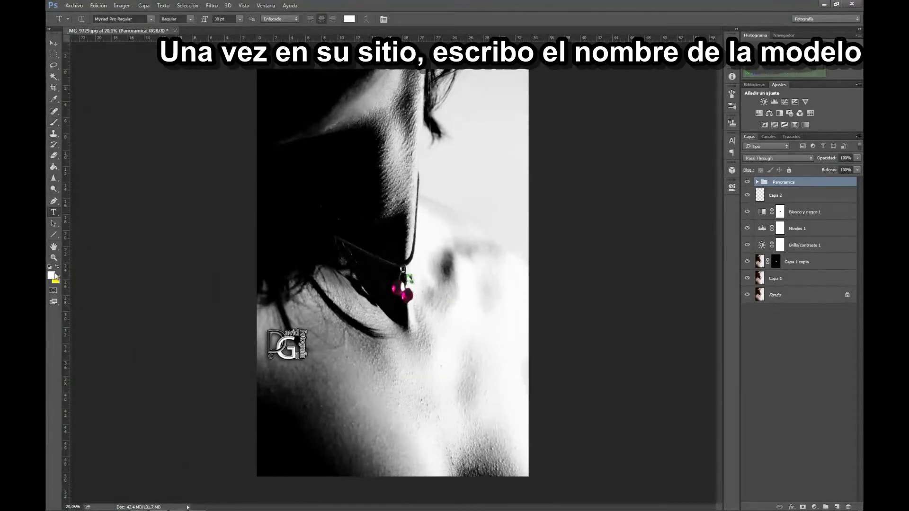
left_click(321, 356)
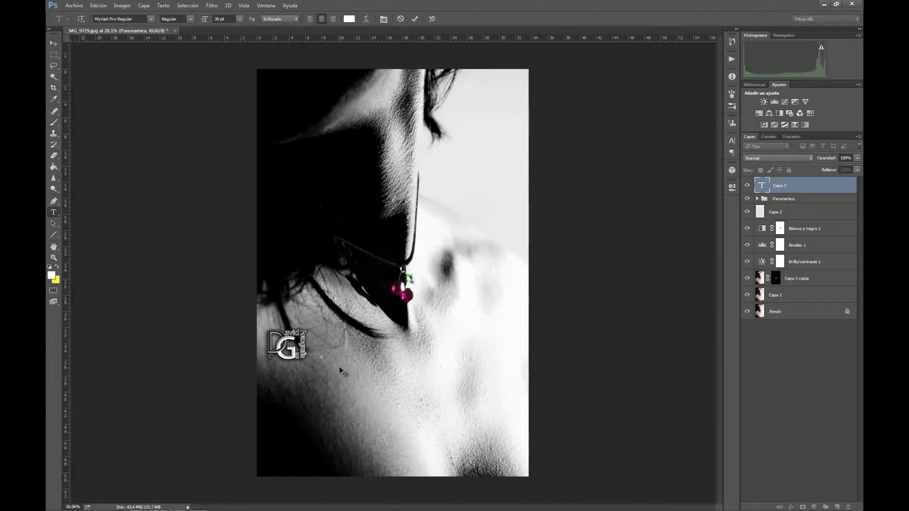
left_click(414, 19)
- Position the name text just right of the logo and move its layer into Panoramica
key("v")
left_click_drag(331, 356, 355, 358)
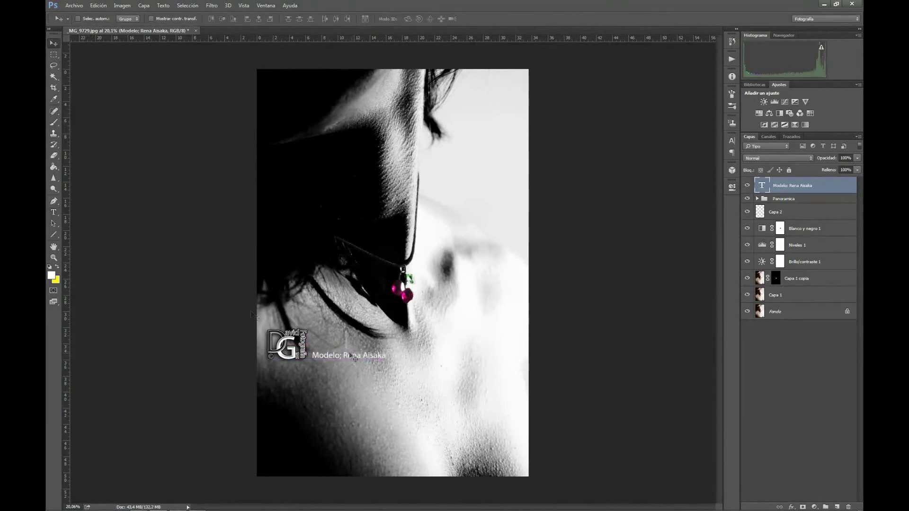
left_click(53, 212)
left_click(339, 357)
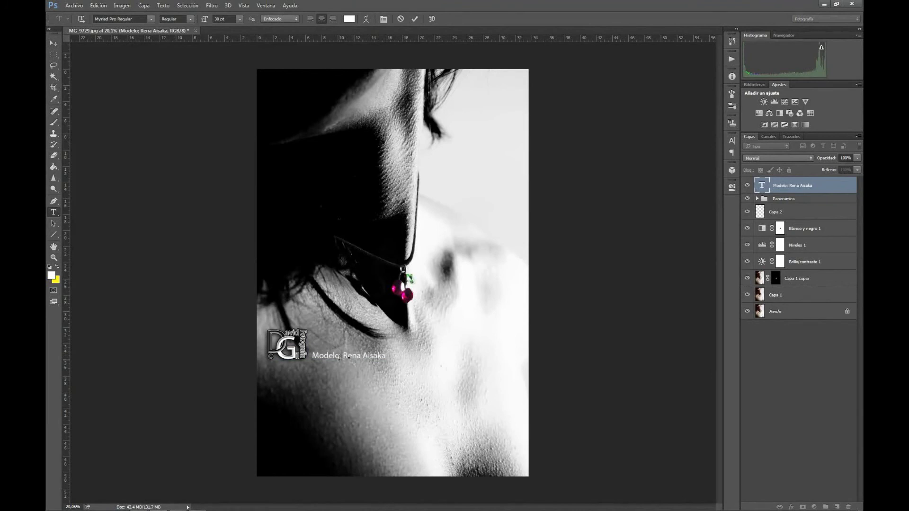
key("Return")
key("BackSpace")
left_click(53, 43)
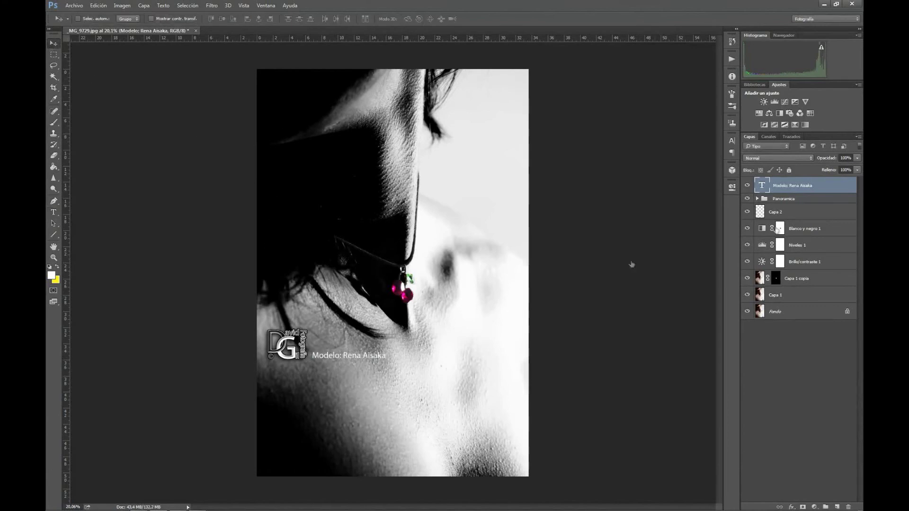
left_click_drag(761, 191, 768, 200)
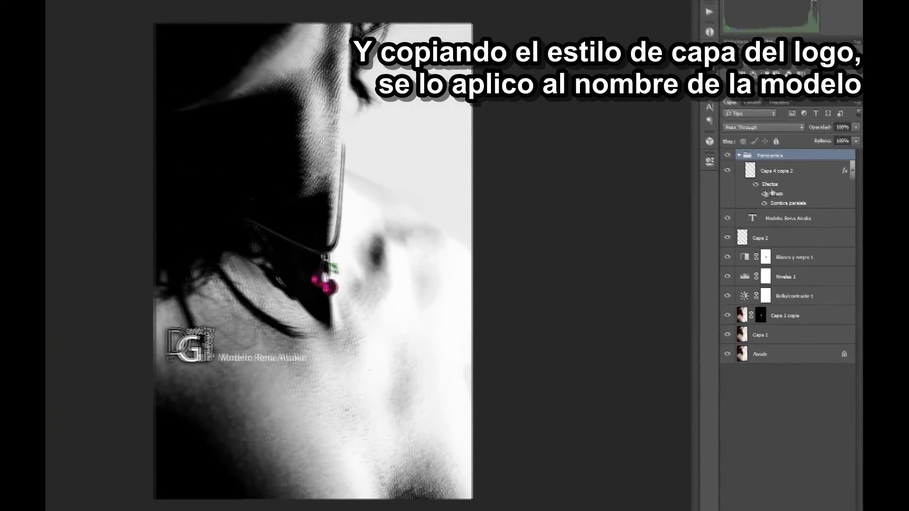
- Copy the logo's Trazo and Sombra paralela layer style onto the model-name text
right_click(772, 192)
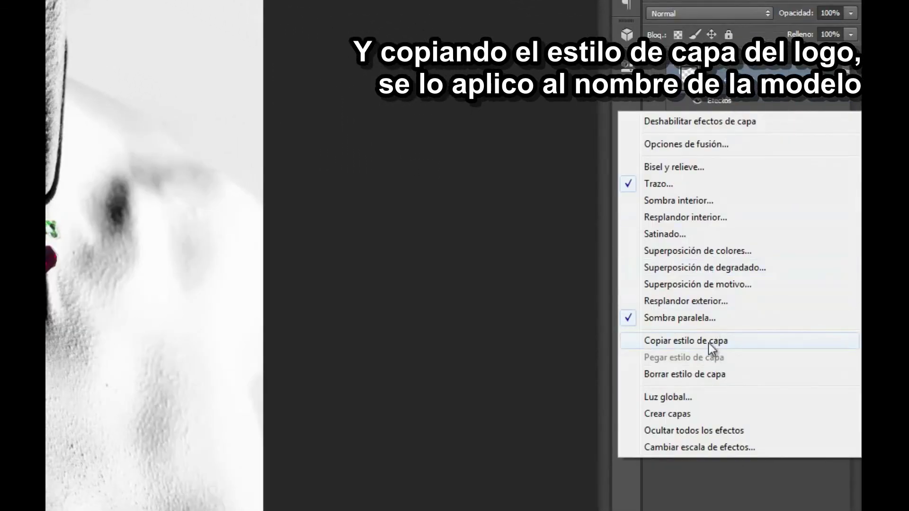
left_click(709, 341)
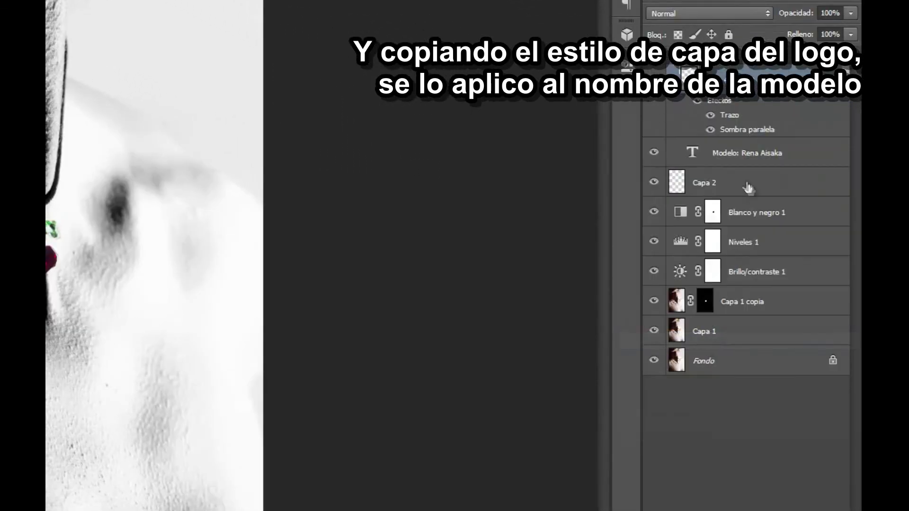
right_click(741, 155)
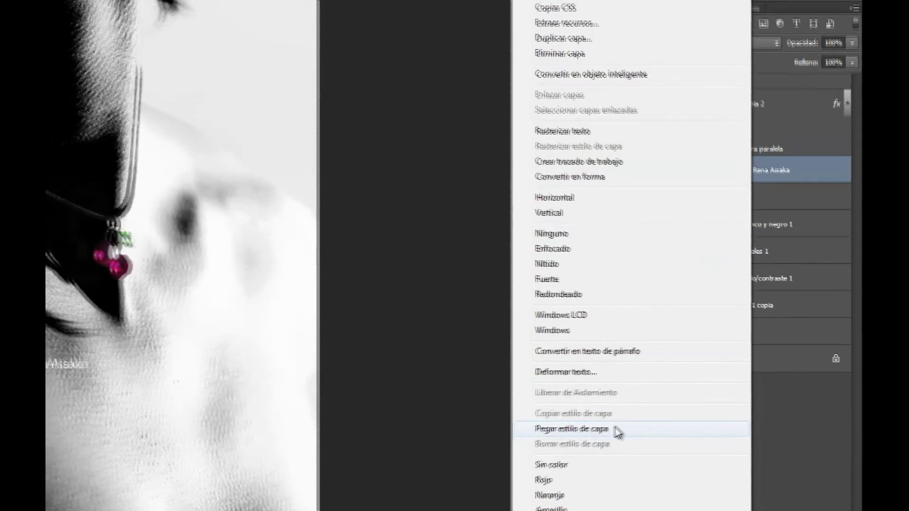
left_click(589, 437)
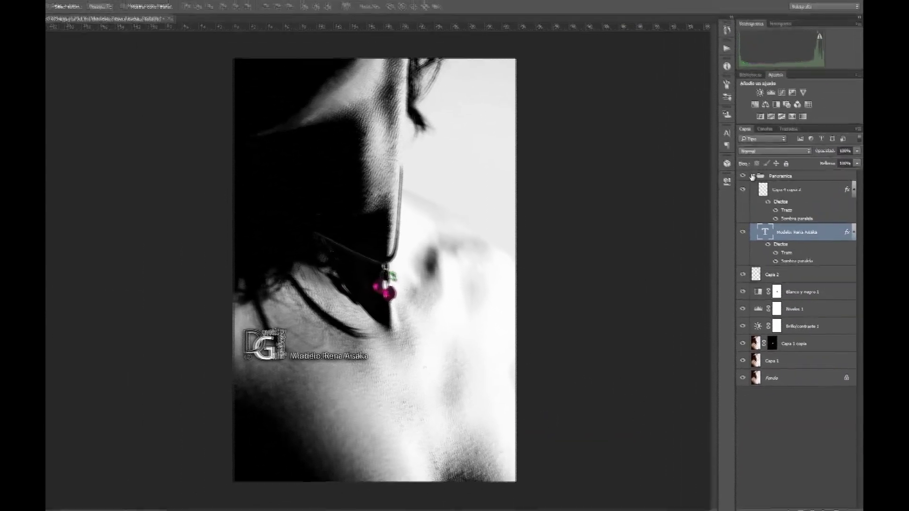
- Set the Panoramica group opacity to 50%
left_click(738, 154)
left_click(821, 157)
double_click(846, 158)
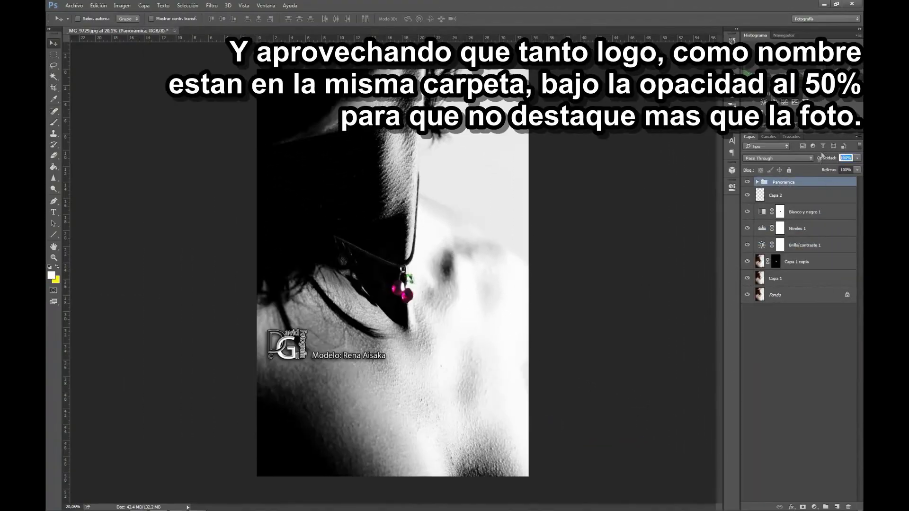
type("50")
key("Return")
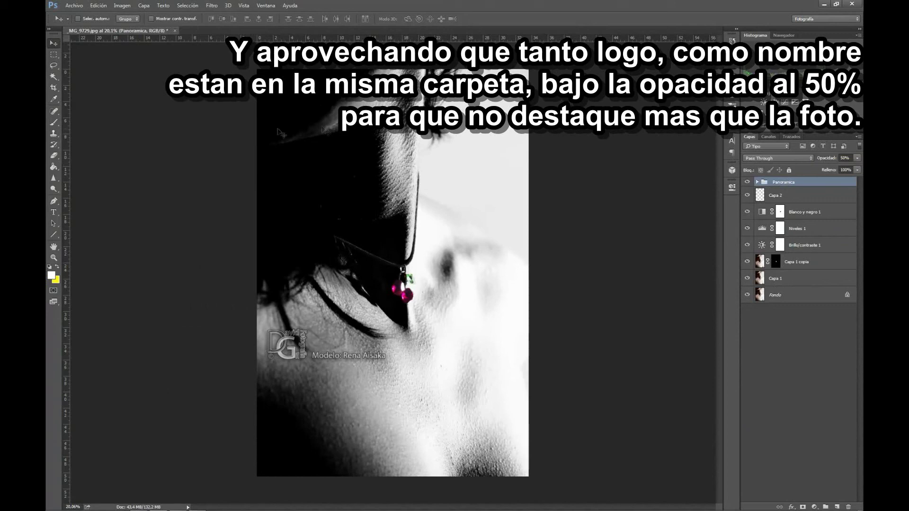